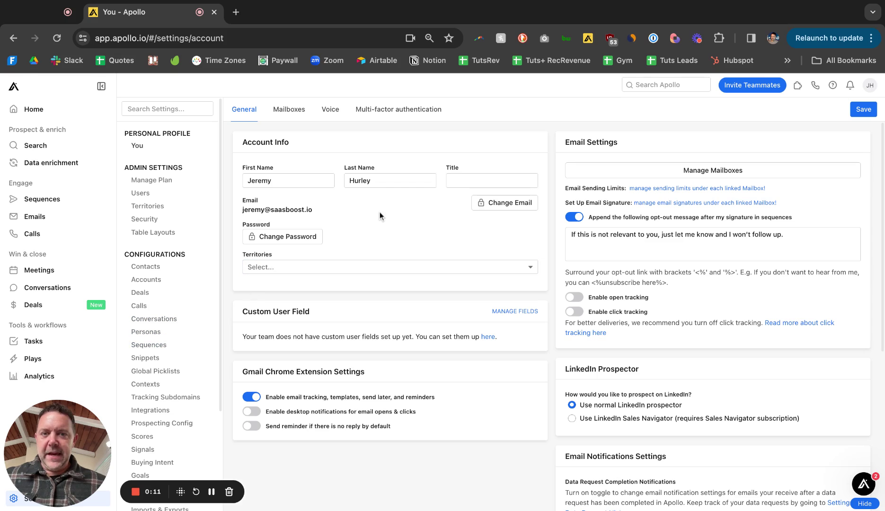
pyautogui.scroll(-3, 186, 219)
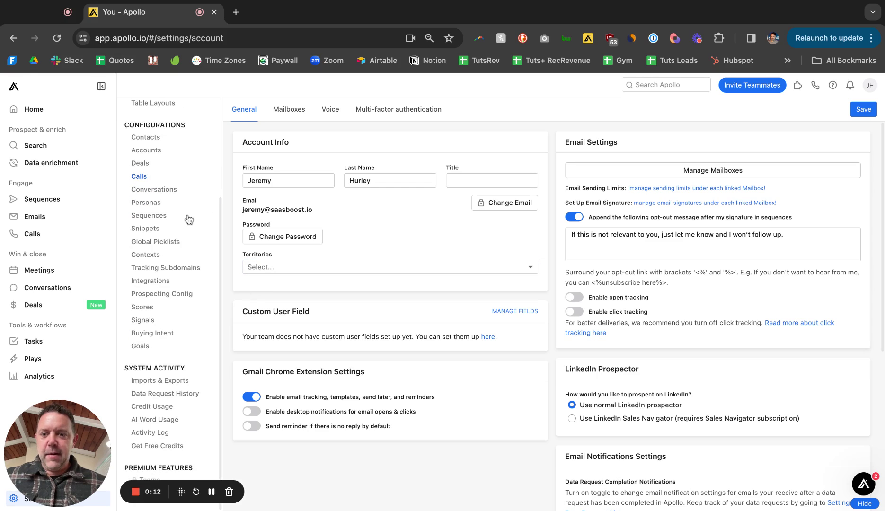
# Navigate through Sequences settings to the Schedules list and open Normal Business Hours
pyautogui.click(150, 217)
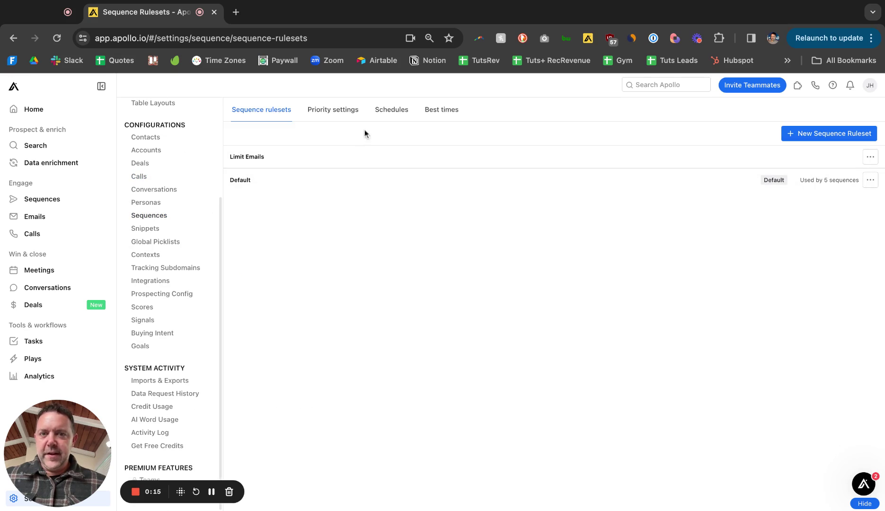
pyautogui.click(387, 111)
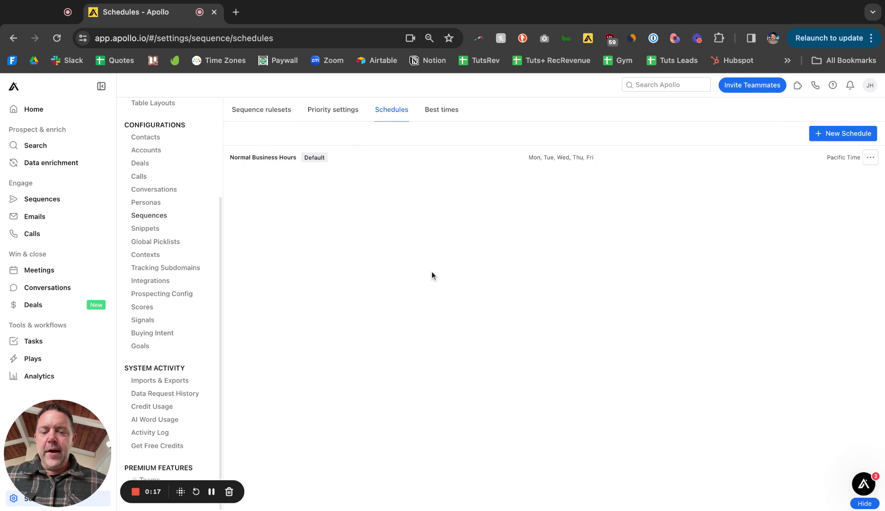
pyautogui.click(395, 165)
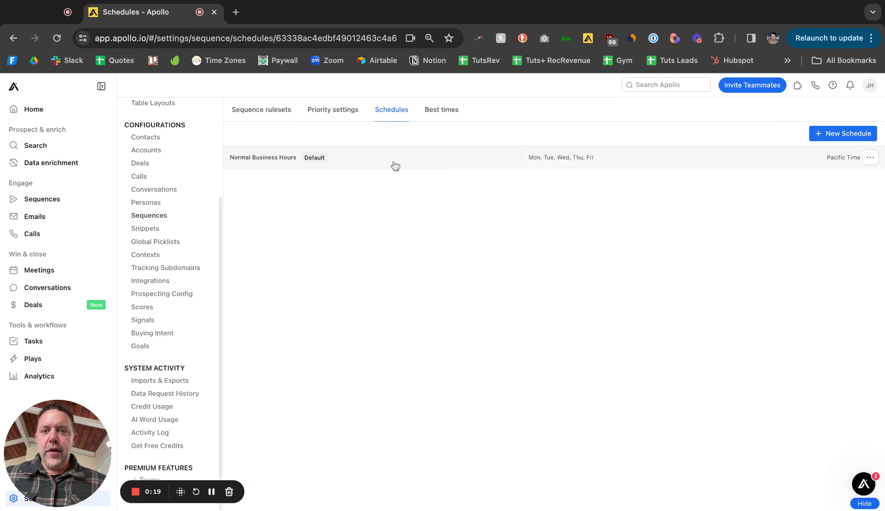
# Review the skip-holidays option, return to the Sequences list and toggle off LinkedIn only - SaaS copywriters
pyautogui.click(525, 146)
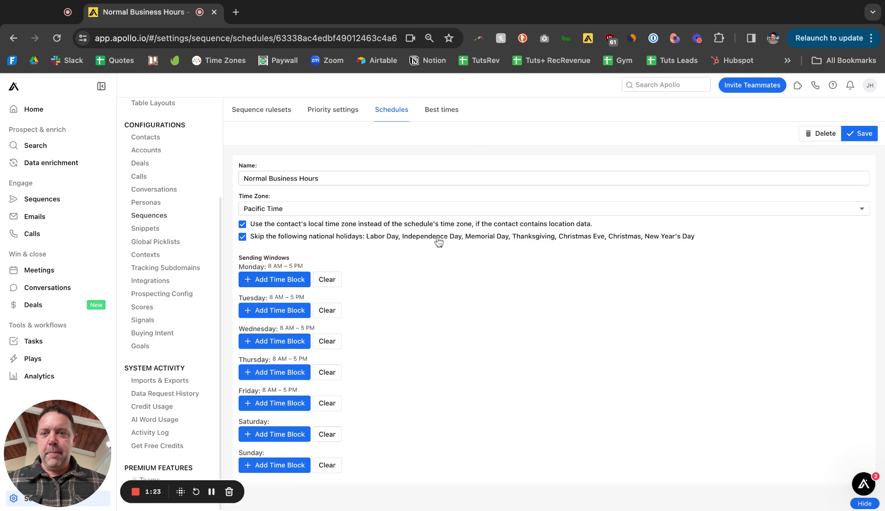
pyautogui.scroll(5, 182, 292)
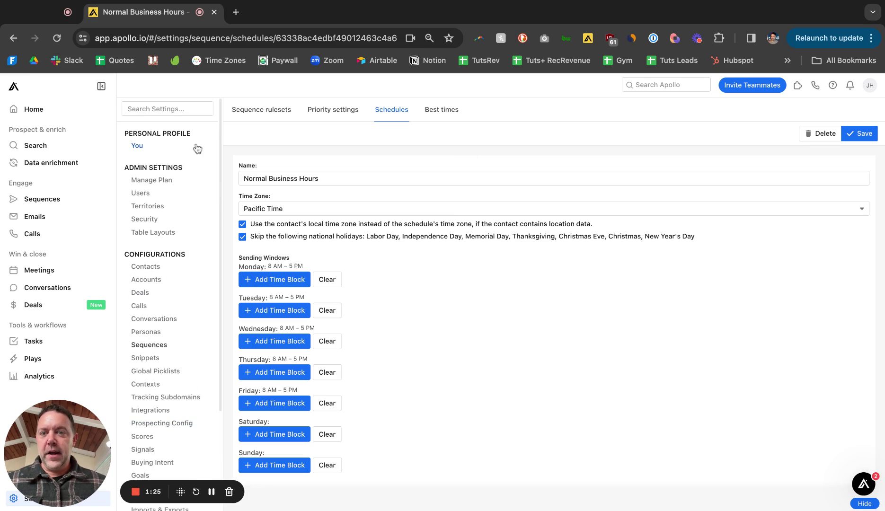
pyautogui.click(37, 199)
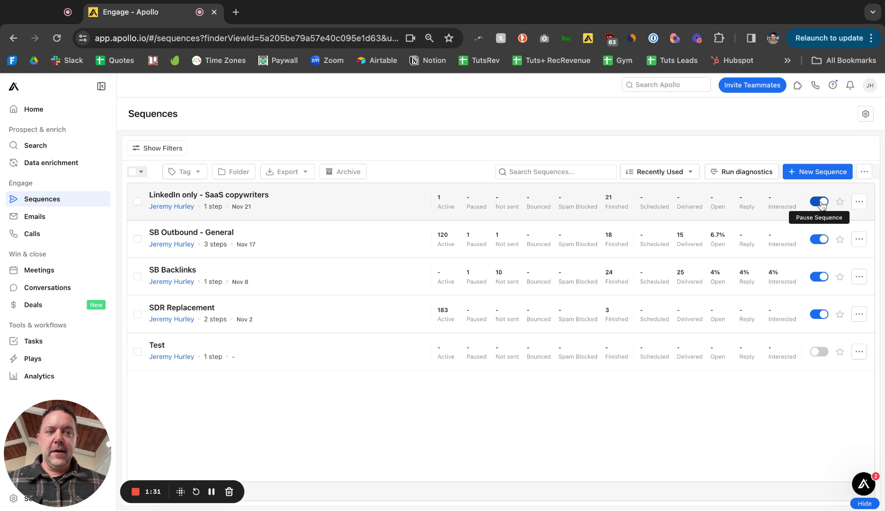
pyautogui.click(821, 205)
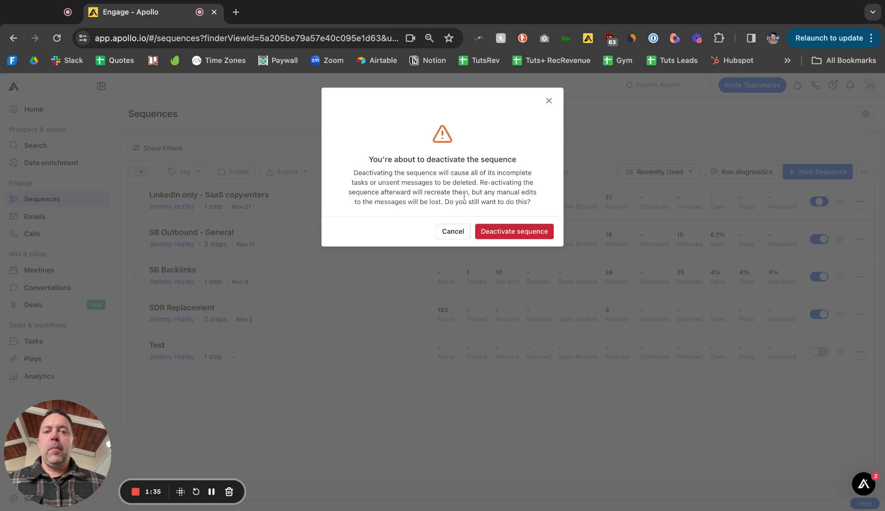
# Highlight the warning about losing manual edits, then close it keeping the sequence active
pyautogui.tripleClick(532, 204)
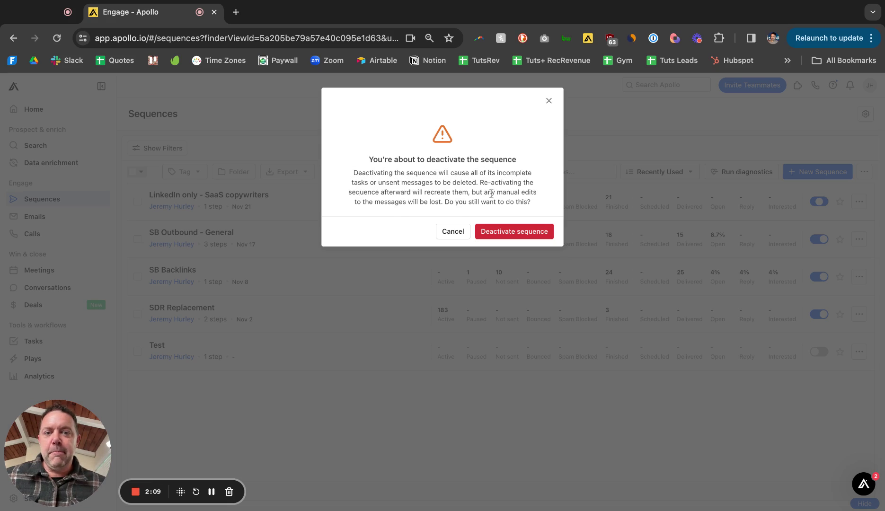
pyautogui.moveTo(490, 192)
pyautogui.mouseDown()
pyautogui.moveTo(406, 201)
pyautogui.moveTo(495, 193)
pyautogui.mouseUp()
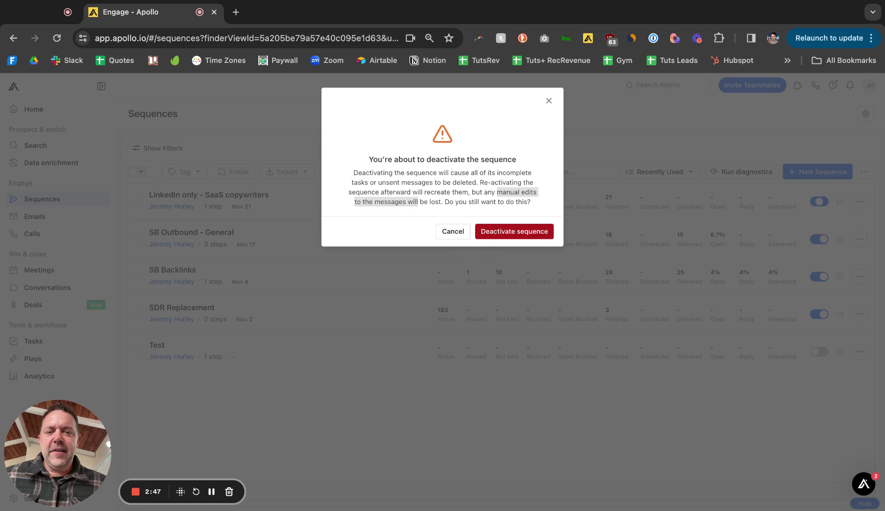
pyautogui.click(549, 101)
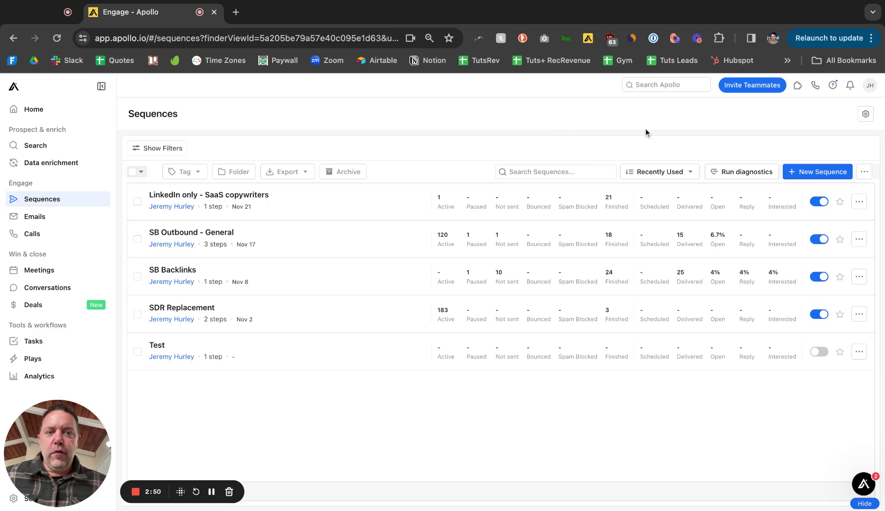
# Go from the JH account menu to the team's user settings
pyautogui.click(870, 86)
pyautogui.click(793, 202)
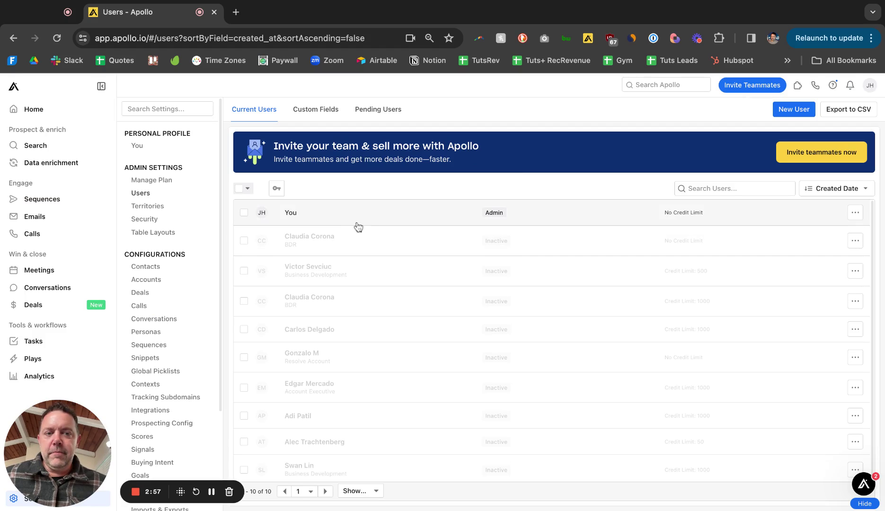
# Show your two linked Gmail mailboxes with their daily and hourly sending limits
pyautogui.click(357, 227)
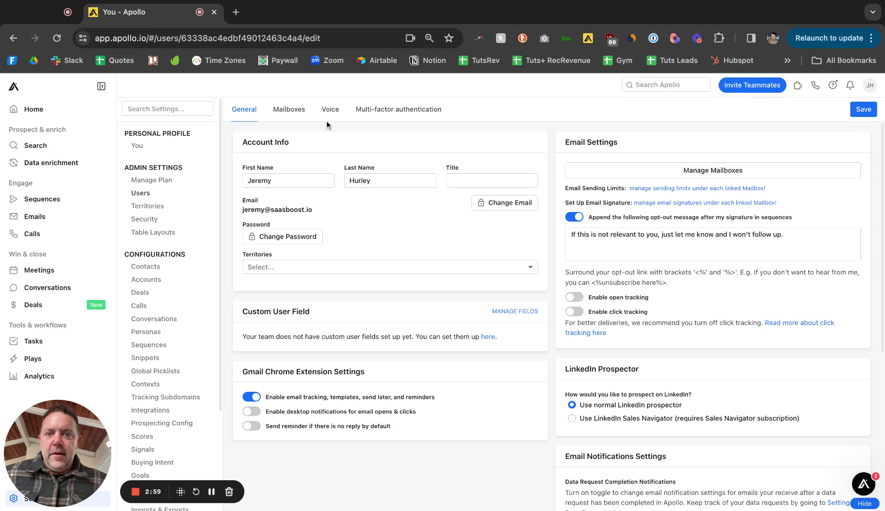
pyautogui.click(289, 109)
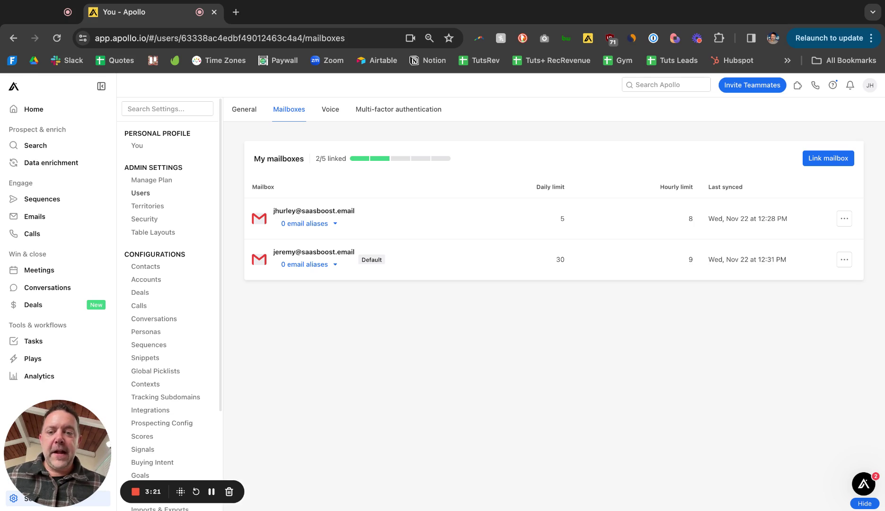
pyautogui.click(213, 493)
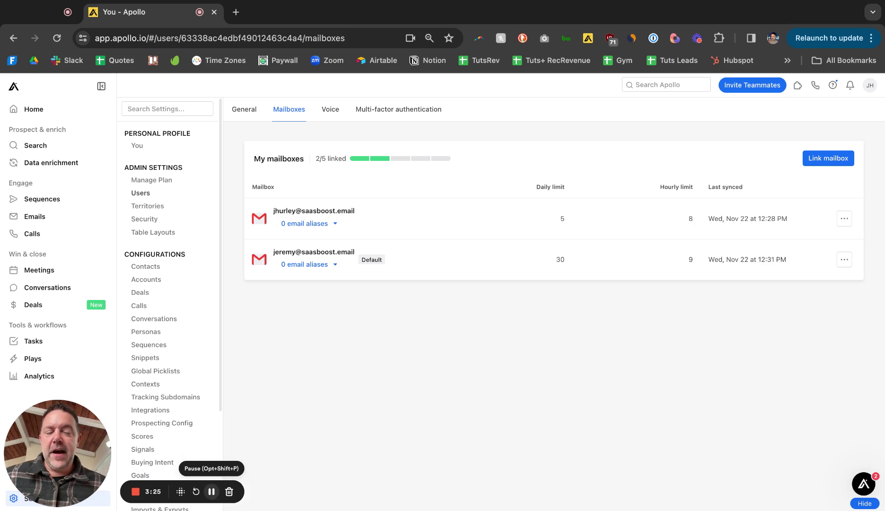